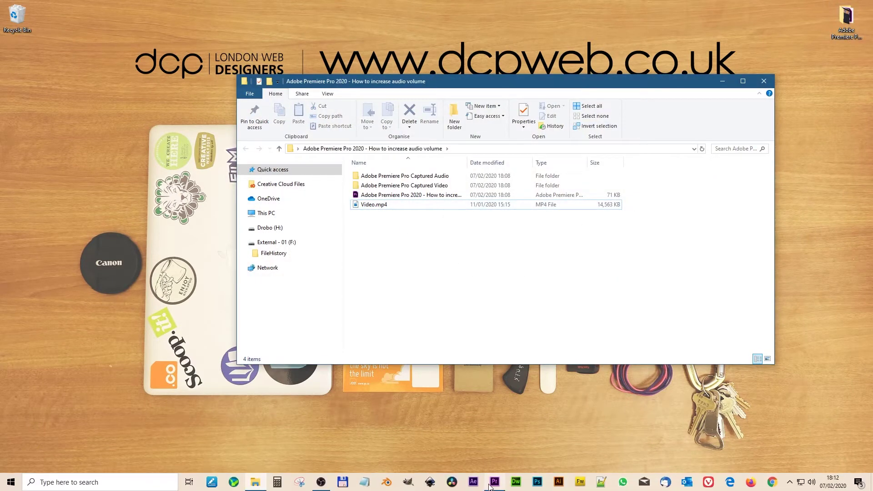
- Import Video.mp4 into the Premiere project by dragging it in from Explorer
click(558, 482)
click(424, 211)
drag(381, 204, 156, 388)
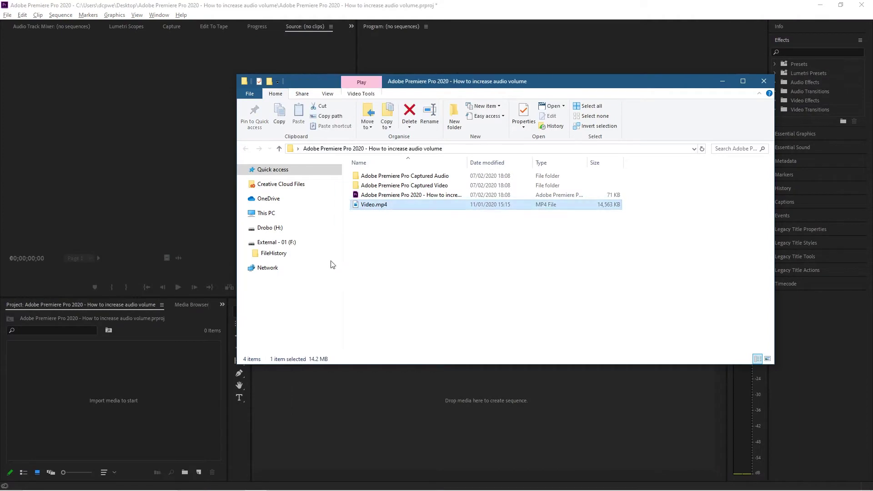
- Create a sequence from the Video.mp4 clip and park the playhead near 00:01:11:12
click(182, 398)
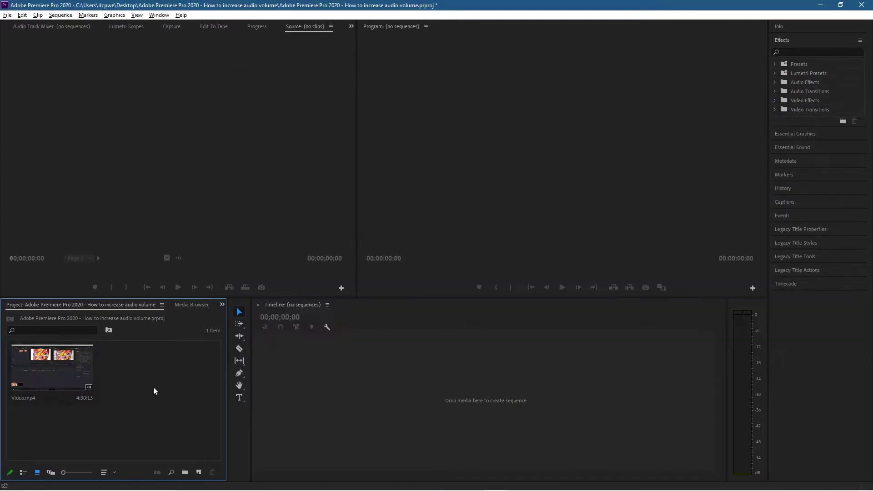
drag(53, 369, 291, 399)
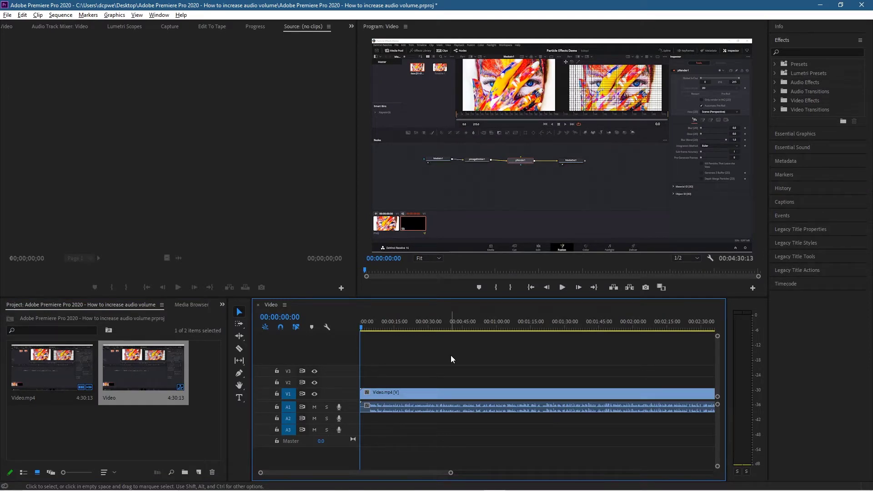
click(523, 324)
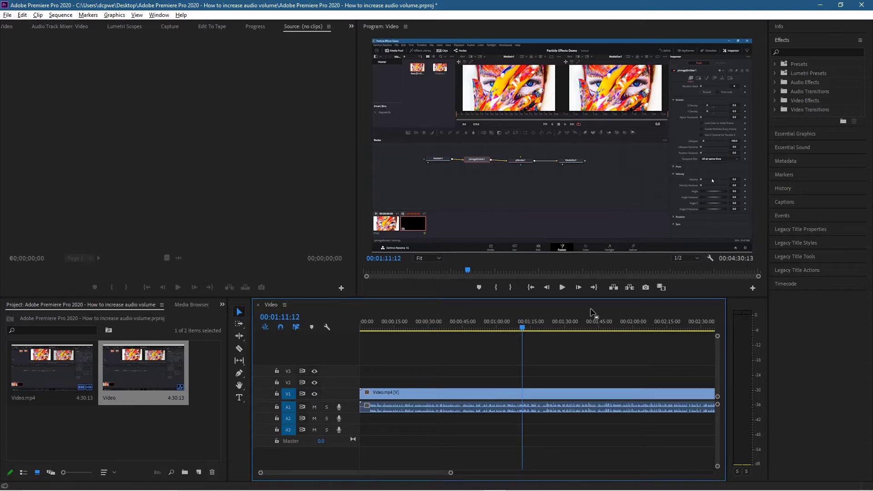
- Play the sequence to judge its audio level, stopping near 00:01:20:24
click(562, 287)
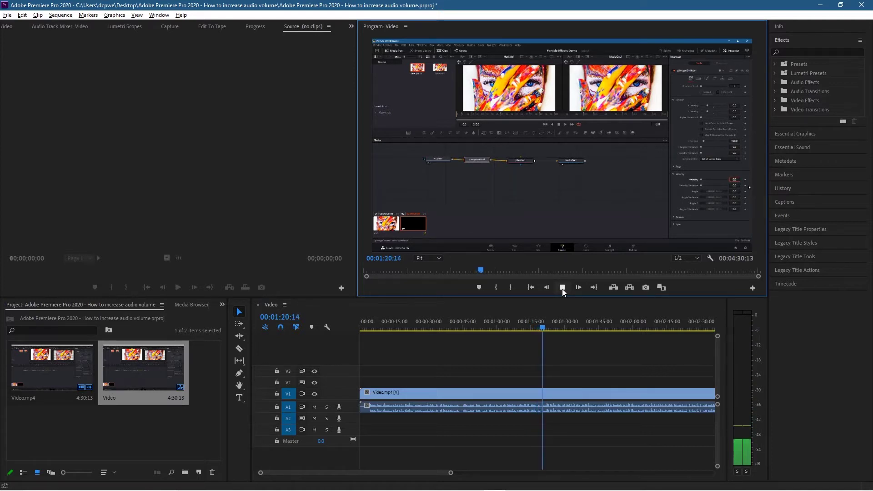
click(562, 288)
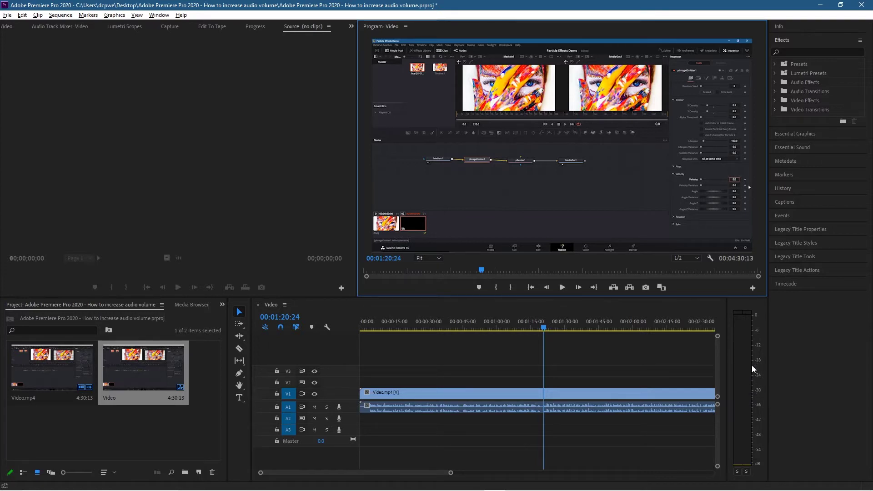
right_click(526, 407)
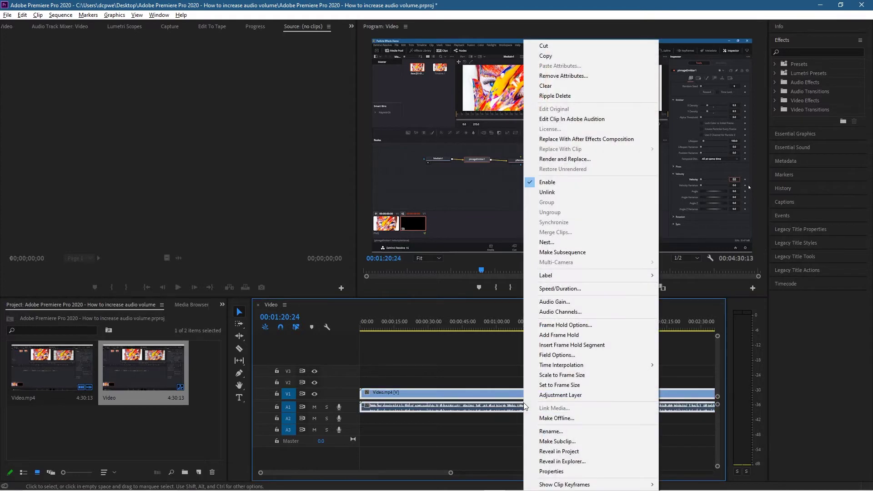
- Set the clip's absolute audio gain to -6 dB and resume playback
click(485, 403)
right_click(480, 402)
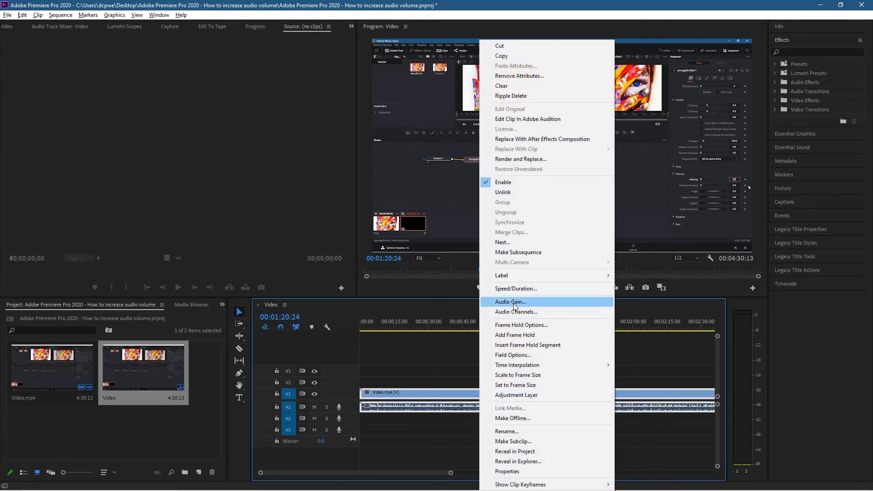
click(522, 306)
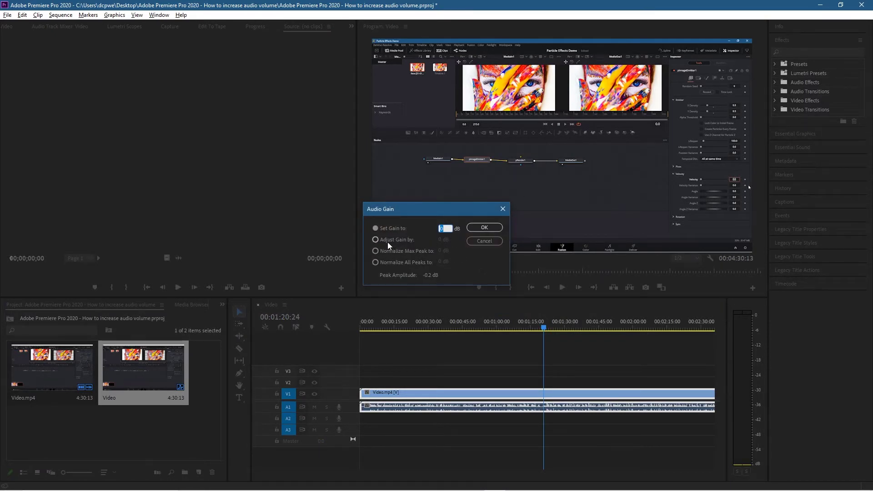
click(376, 229)
click(440, 229)
text(-6)
click(485, 228)
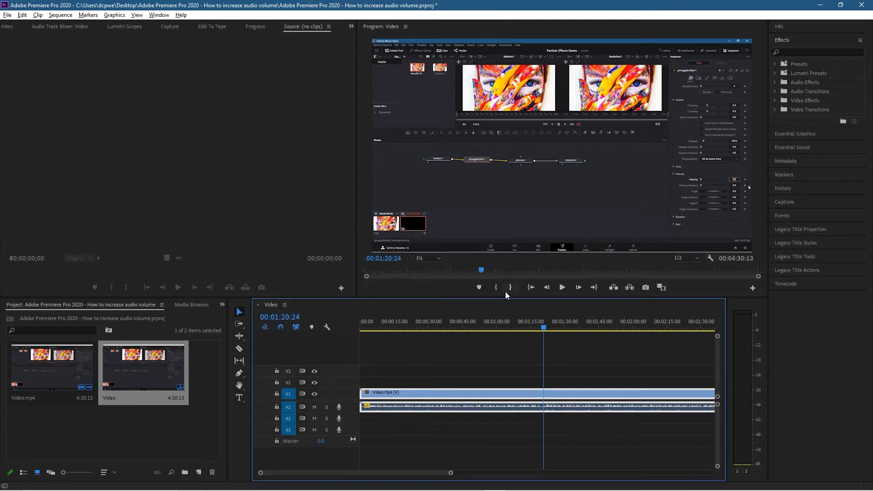
click(563, 288)
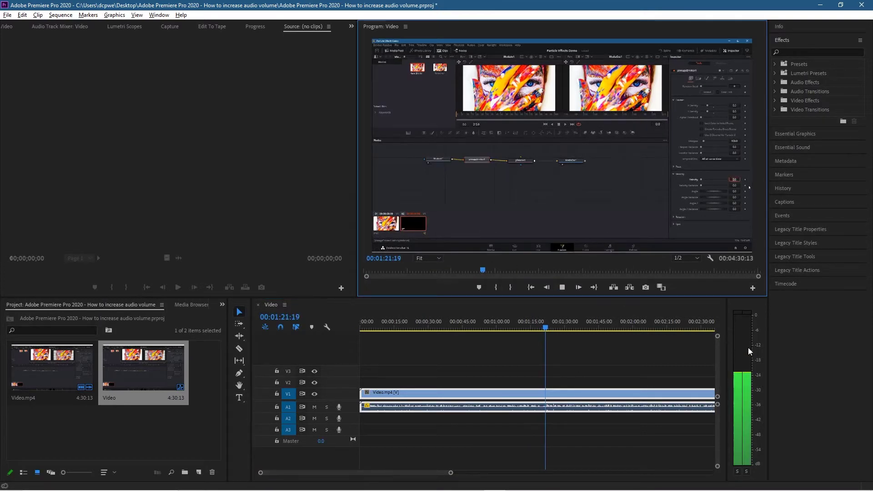
- Stop playback at 00:01:26:22 after hearing the -6 dB level
click(564, 288)
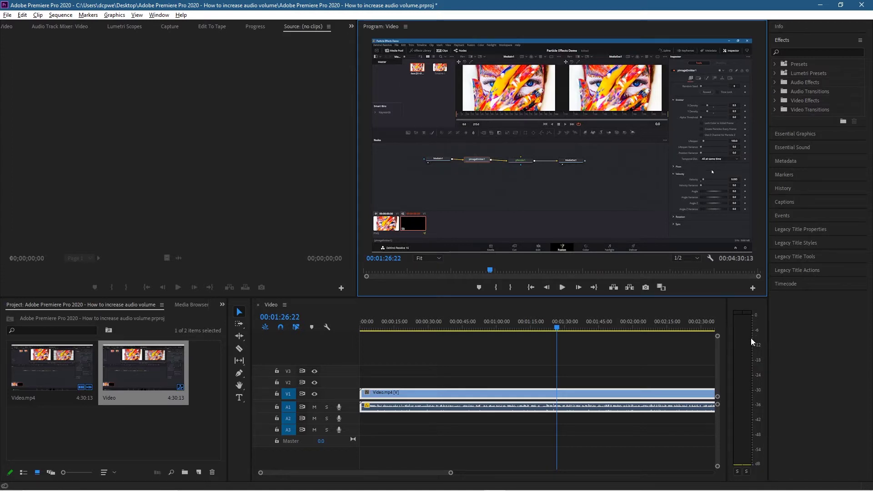
right_click(531, 396)
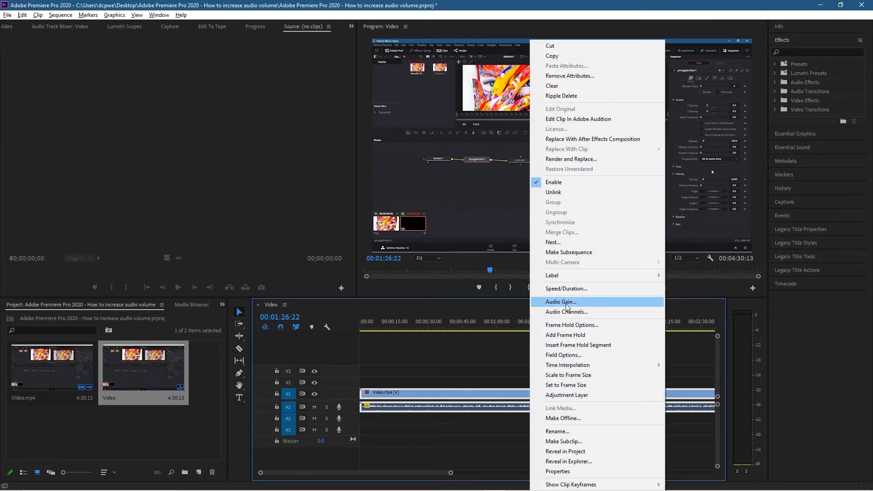
- Adjust the clip's gain by -10 dB and play it back
click(566, 305)
click(375, 240)
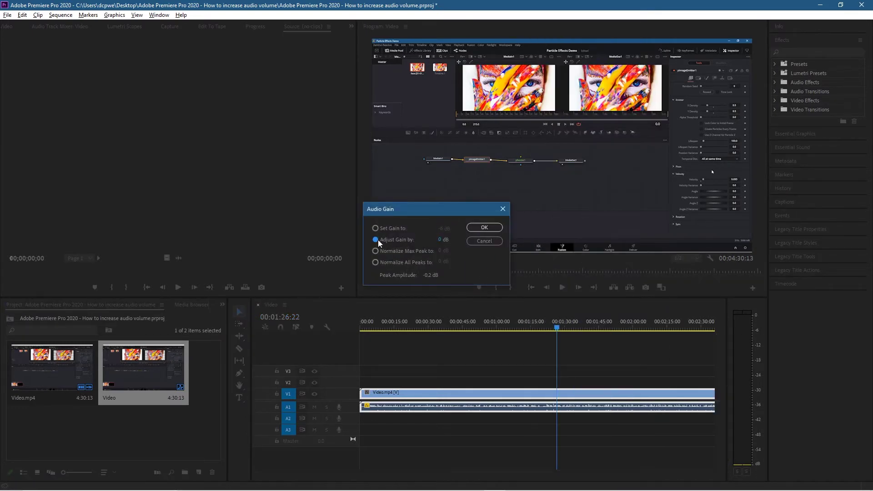
click(441, 240)
text(-1)
click(484, 228)
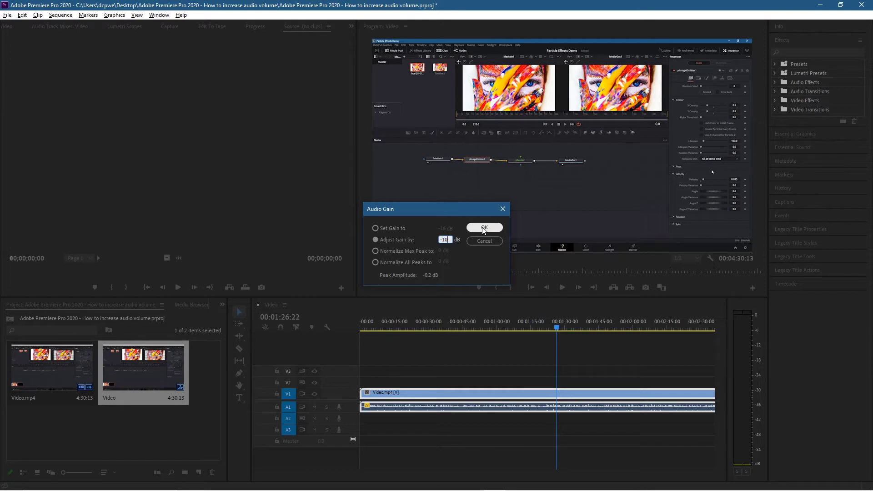
click(563, 288)
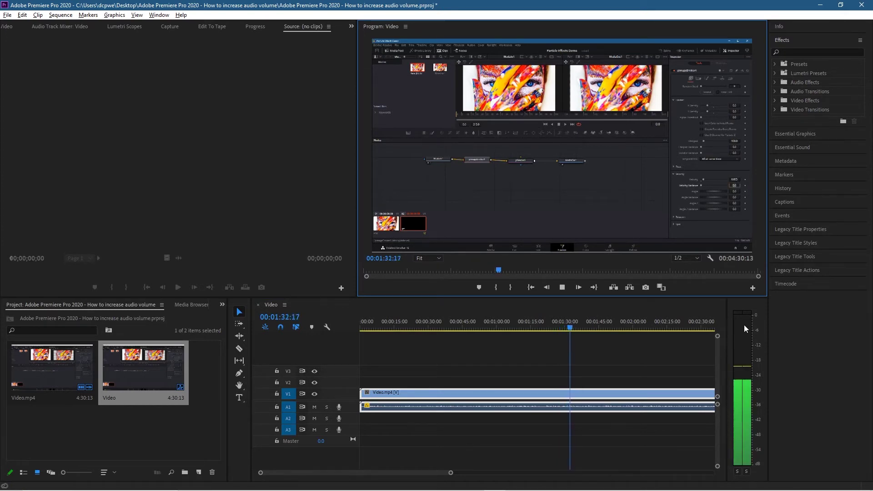
- Stop playback at 00:01:34:21 after checking the quieter level
click(562, 287)
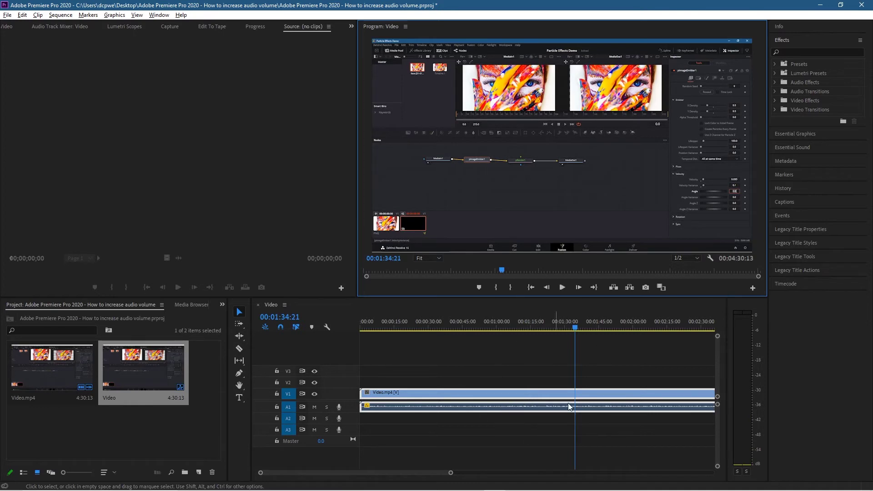
right_click(505, 396)
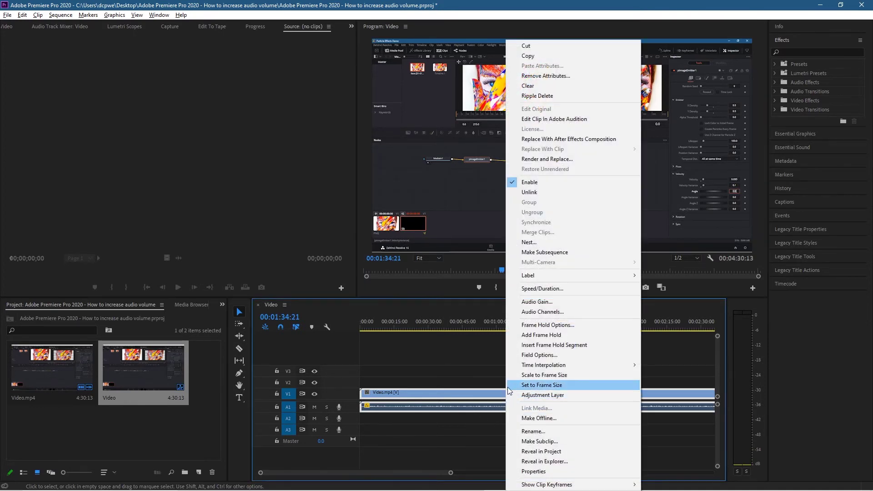
- Change the clip's absolute gain from -16 dB back to -6 dB
click(546, 302)
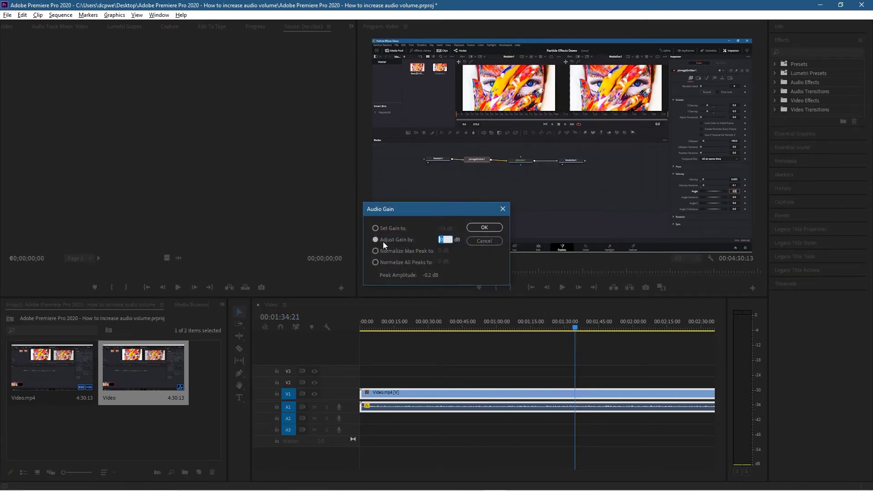
click(375, 228)
double_click(447, 228)
click(484, 228)
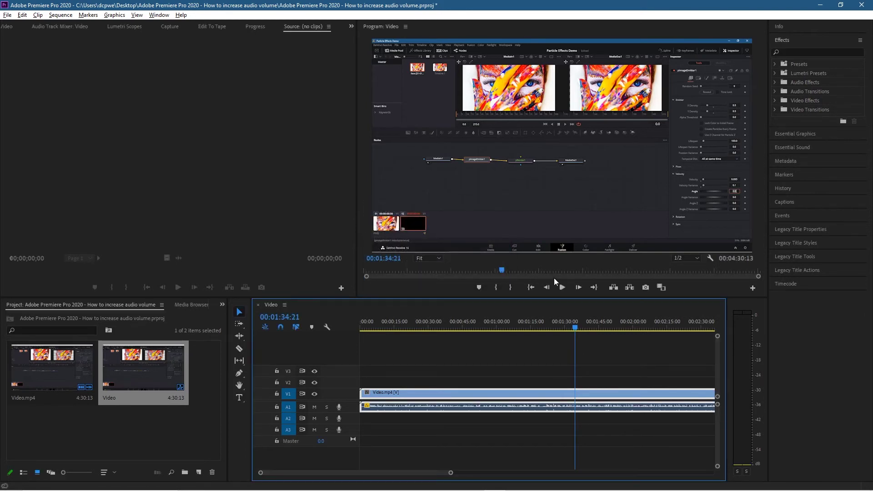
- Play and stop at 00:01:37:13, then minimize Premiere to show the Explorer folder
click(561, 287)
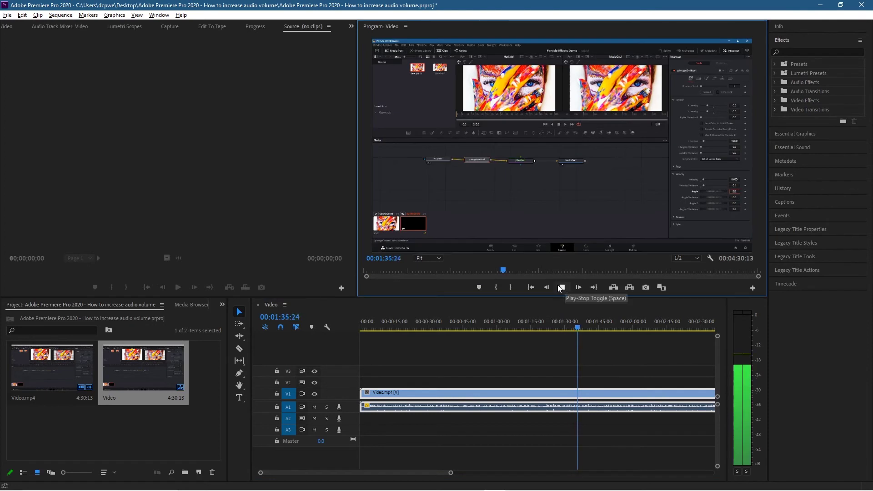
click(560, 288)
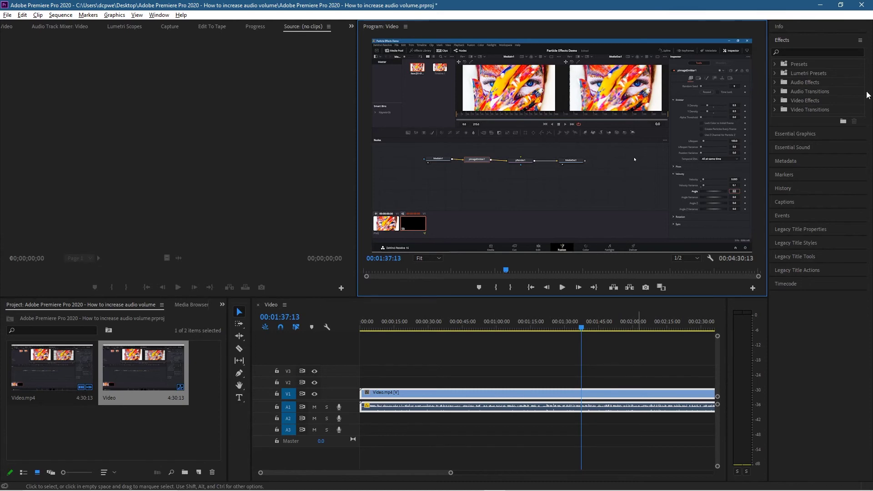
click(819, 6)
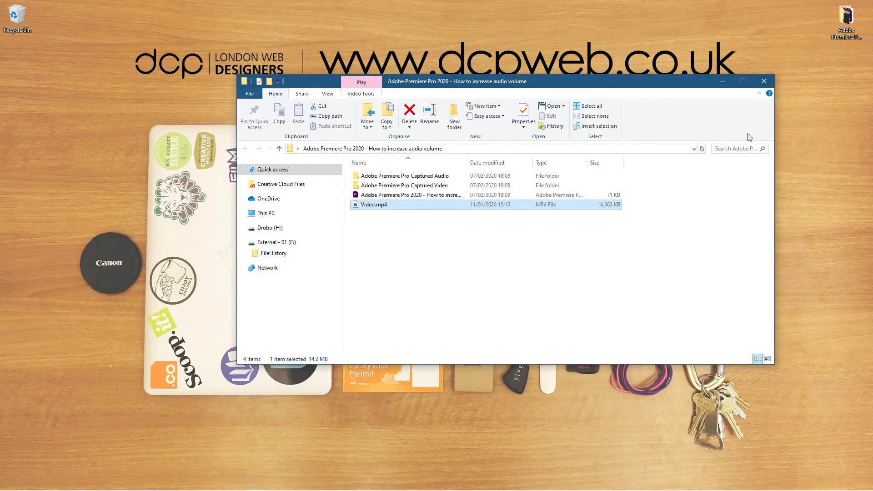